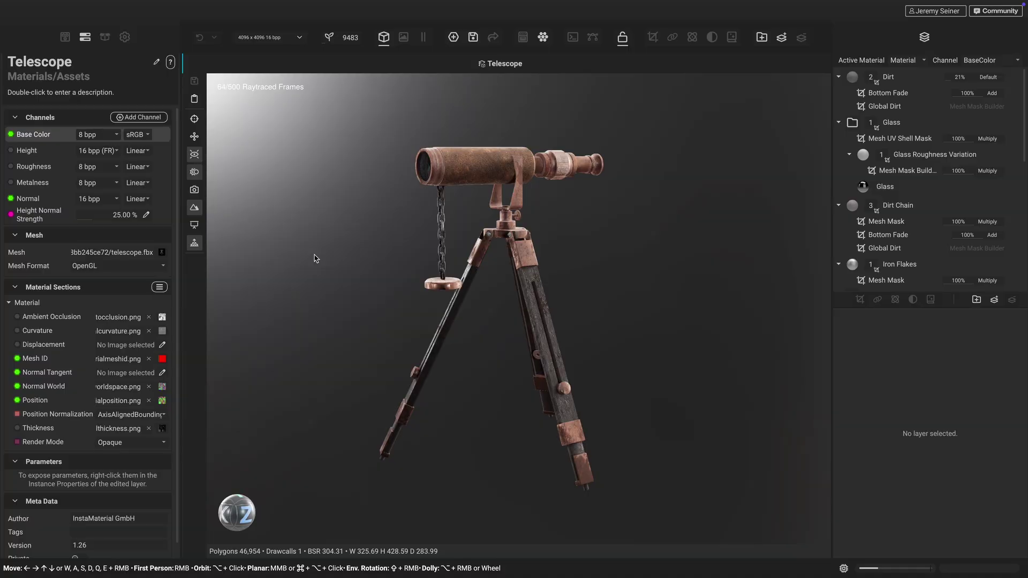
# Step: Orbit around the telescope and switch on raytraced Reflections
pyautogui.keyDown('alt'); pyautogui.moveTo(316, 259); pyautogui.dragTo(319, 283); pyautogui.keyUp('alt')
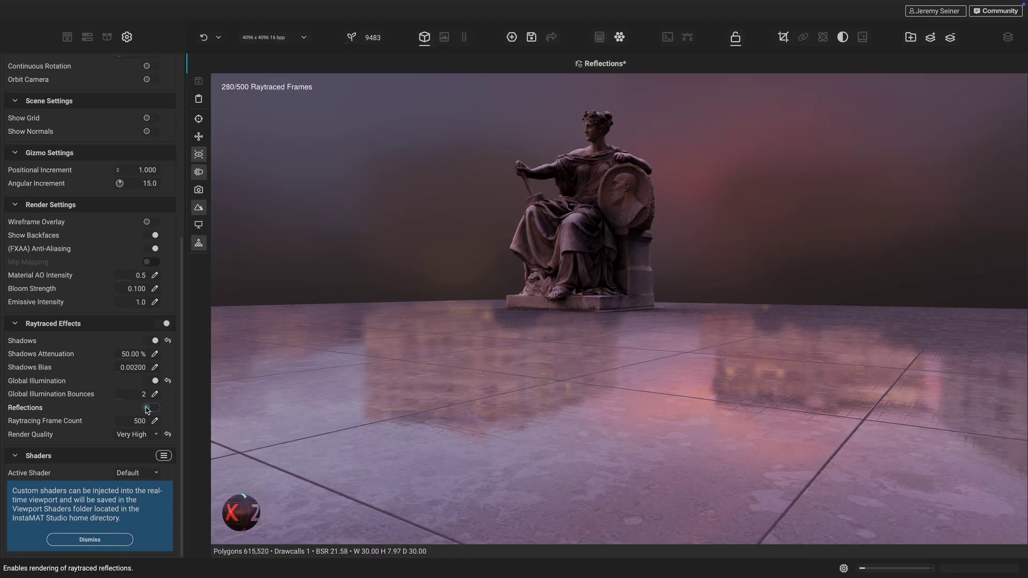
pyautogui.click(147, 409)
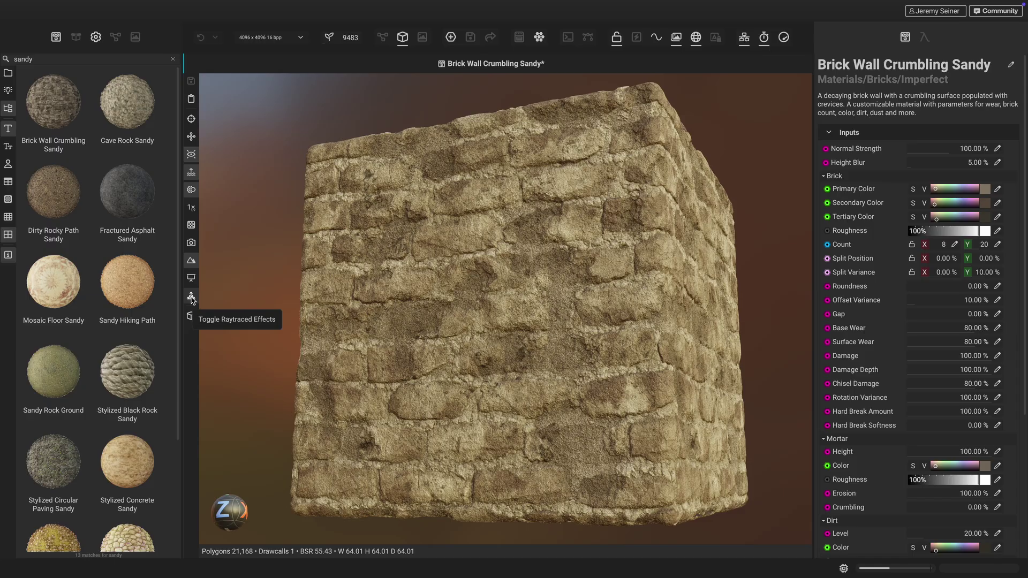
# Step: Turn on raytraced lighting for the brick wall cube, then for the telescope render
pyautogui.click(192, 298)
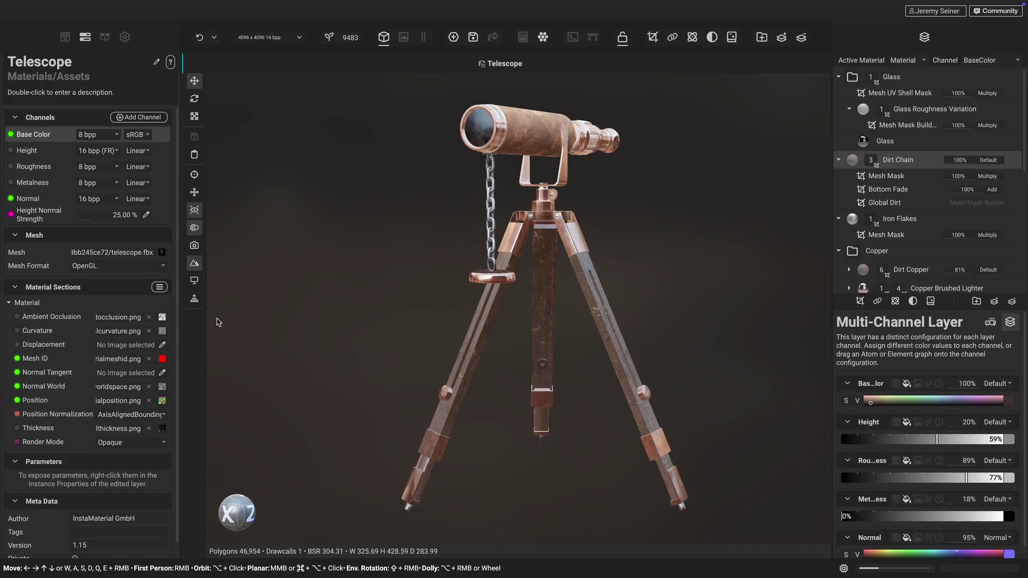
pyautogui.click(195, 299)
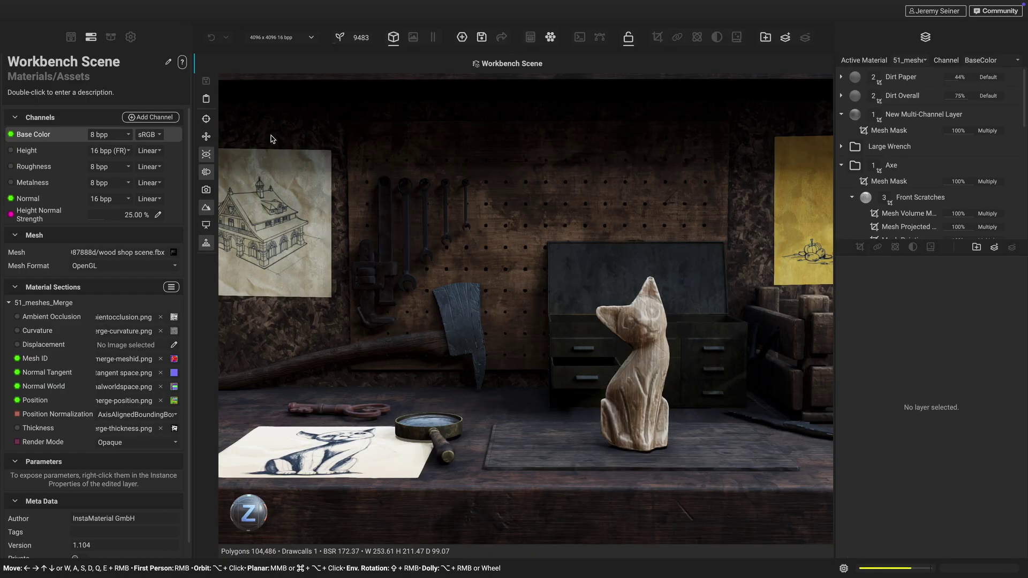
# Step: Enable raytraced Global Illumination under Raytraced Effects in the viewport settings
pyautogui.click(130, 37)
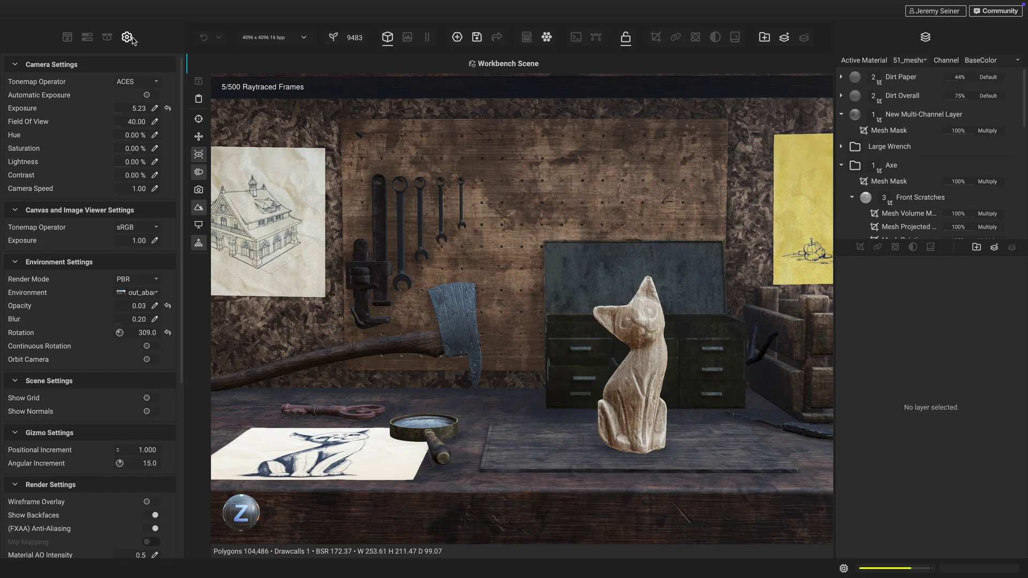
pyautogui.scroll(-10, 80, 322)
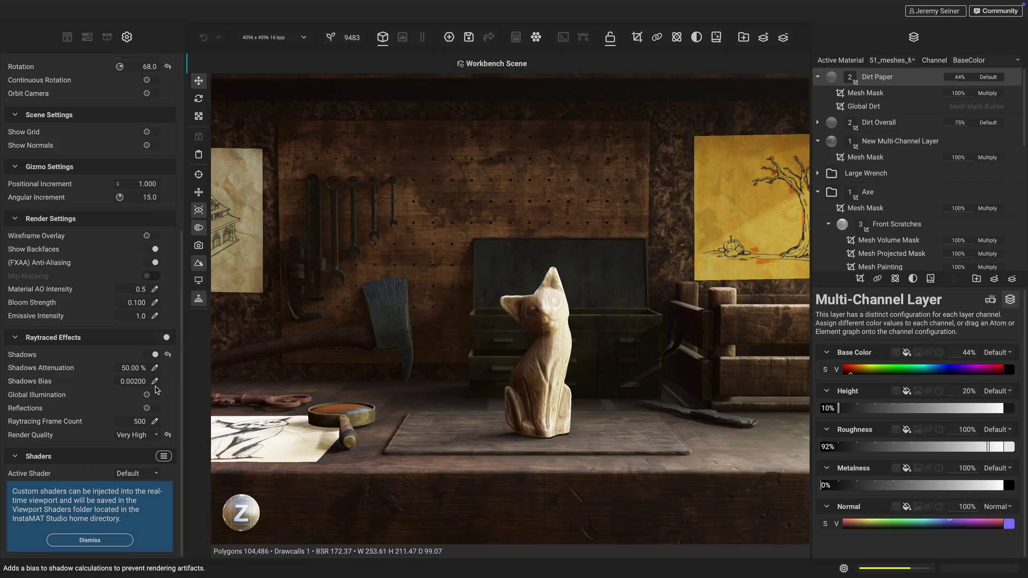
pyautogui.click(148, 396)
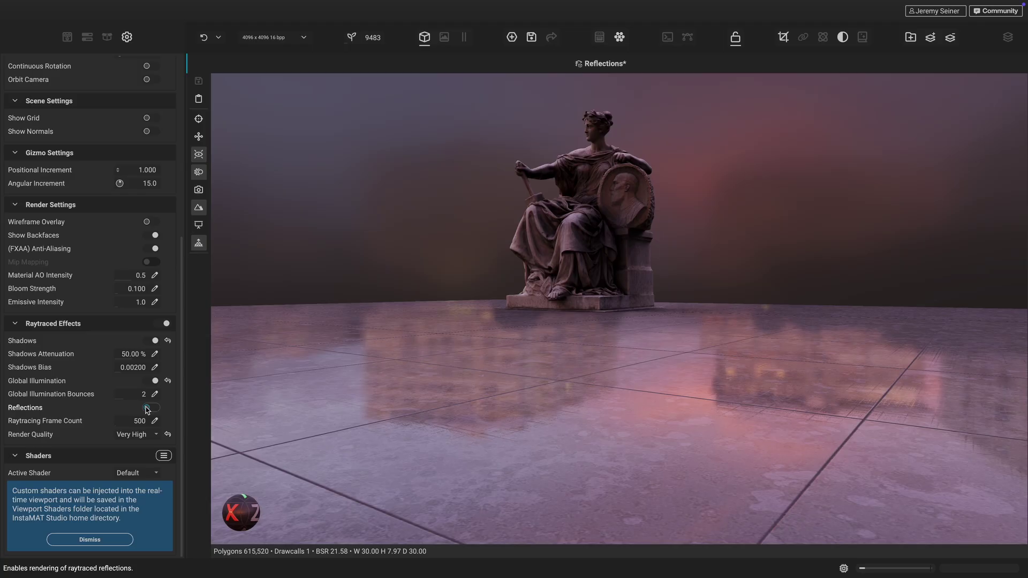
# Step: Switch on raytraced Reflections so the statue mirrors in the glossy tiled floor
pyautogui.click(149, 409)
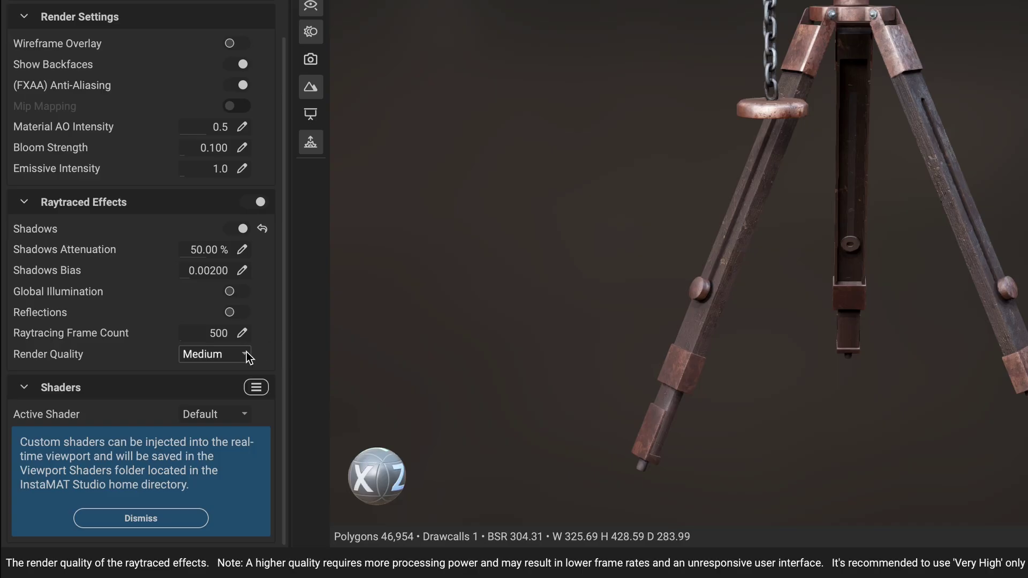
# Step: Drop render quality to Low and enable the Dirt layer's Base Color at 21%
pyautogui.click(156, 433)
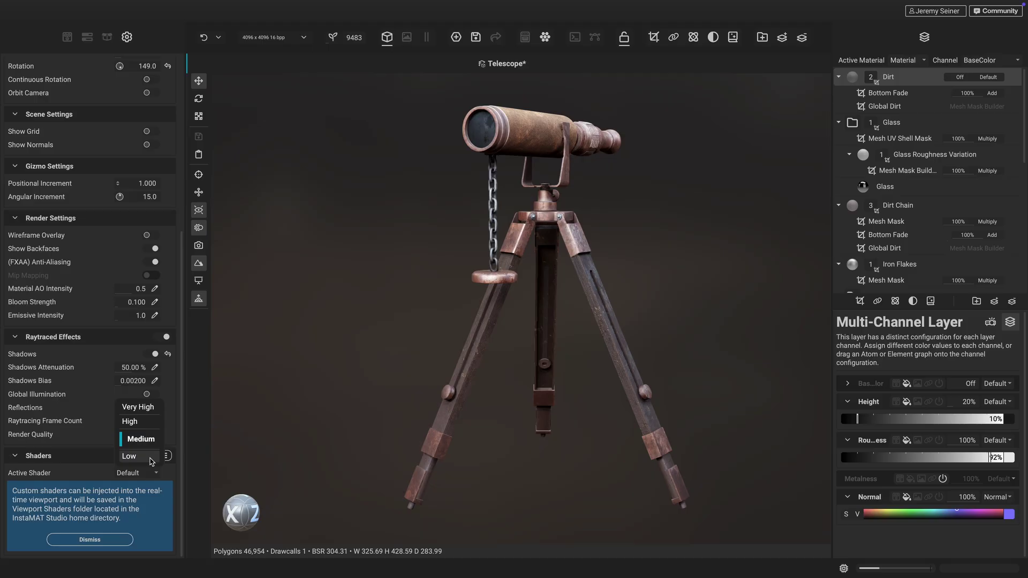
pyautogui.click(152, 461)
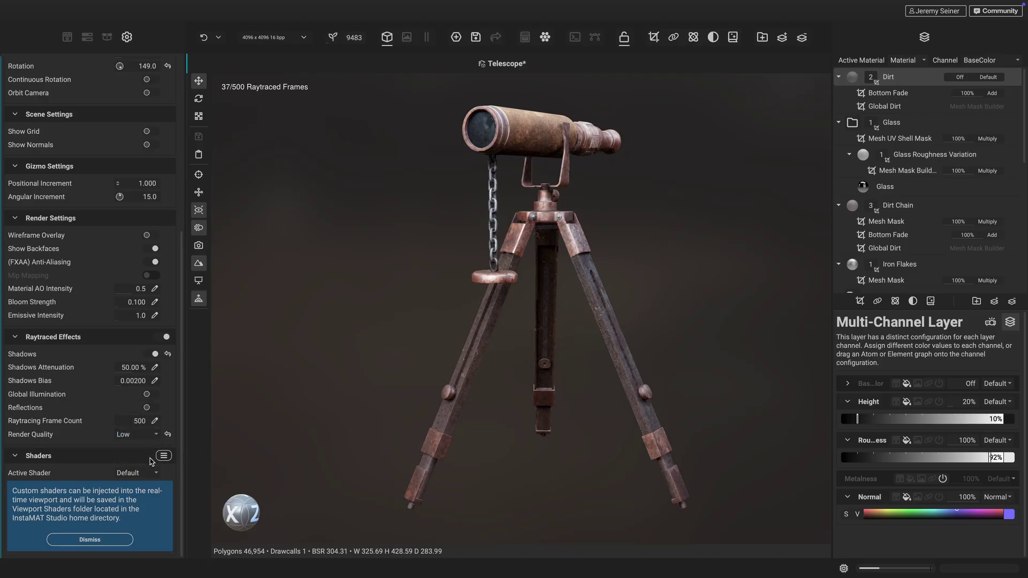
pyautogui.keyDown('alt'); pyautogui.moveTo(520, 156); pyautogui.dragTo(781, 299); pyautogui.keyUp('alt')
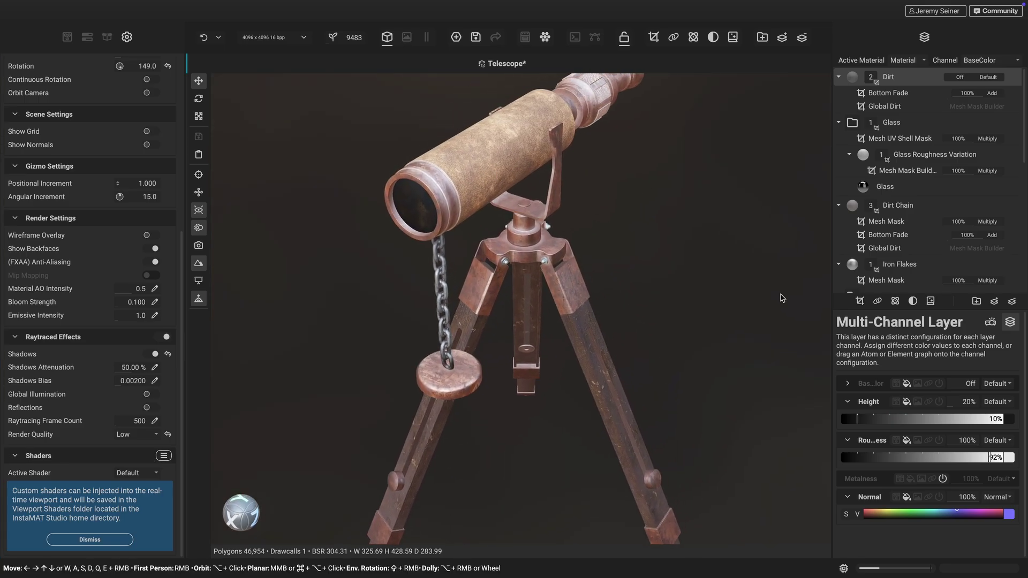
pyautogui.click(963, 385)
pyautogui.keyDown('alt'); pyautogui.moveTo(556, 300); pyautogui.dragTo(658, 268); pyautogui.keyUp('alt')
pyautogui.scroll(-3, 586, 309)
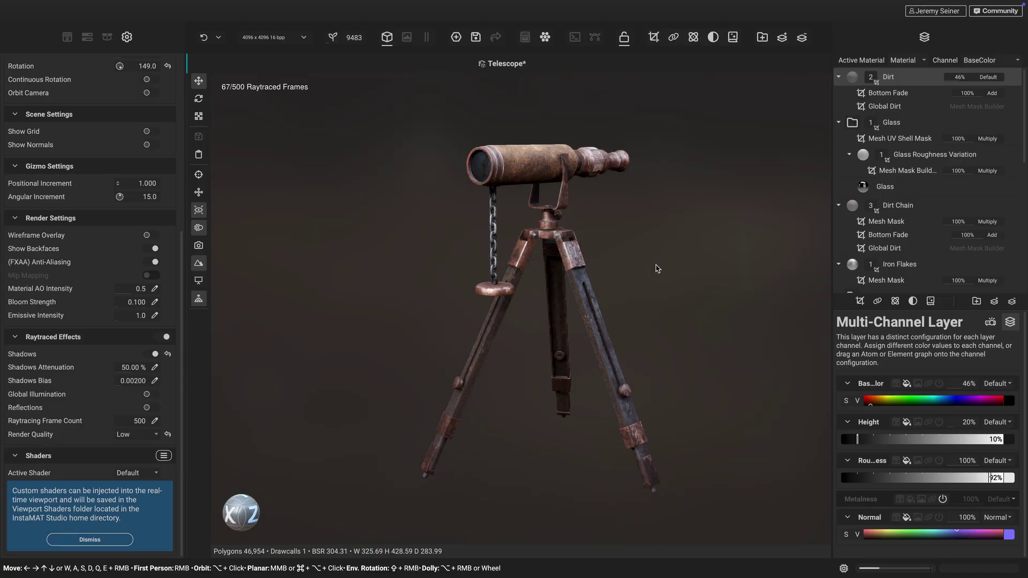
pyautogui.moveTo(970, 383); pyautogui.dragTo(956, 387)
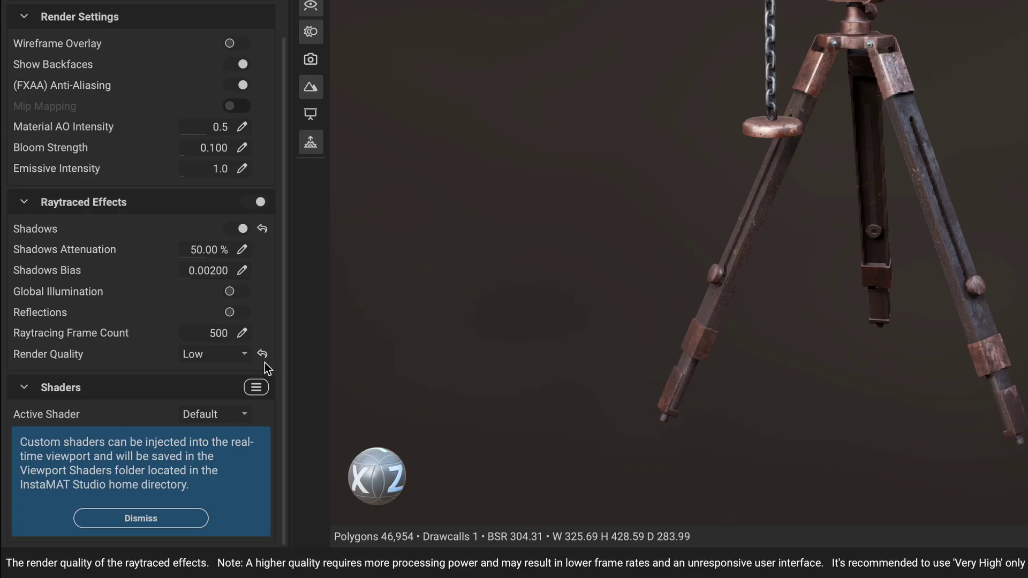
# Step: Raise the render quality to Very High
pyautogui.click(156, 436)
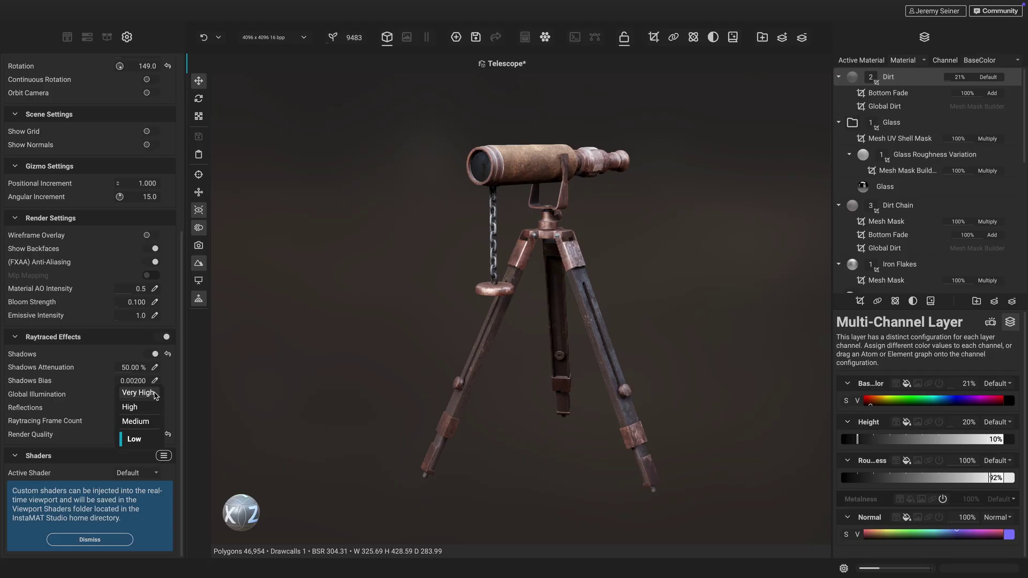
pyautogui.click(154, 393)
pyautogui.scroll(5, 526, 147)
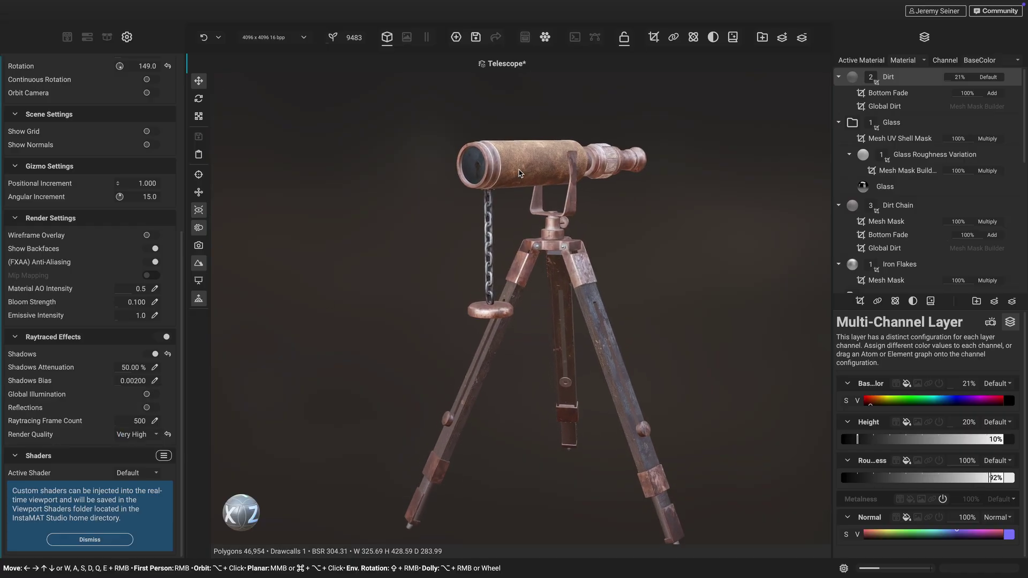
pyautogui.scroll(-3, 526, 147)
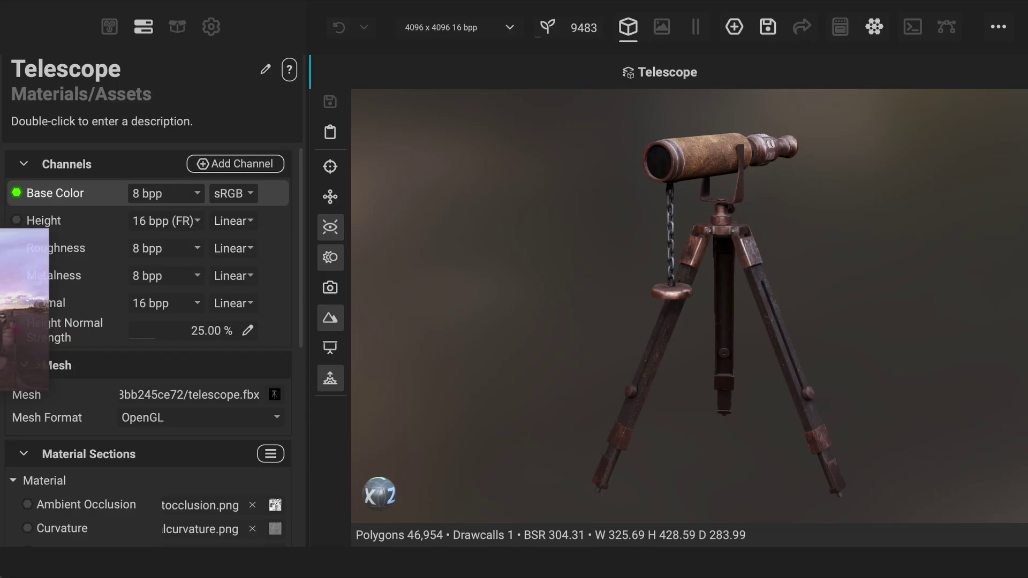
# Step: Drag the_sky_is_on_fire_1k.exr from the library onto the telescope viewport
pyautogui.moveTo(3, 321); pyautogui.dragTo(526, 311)
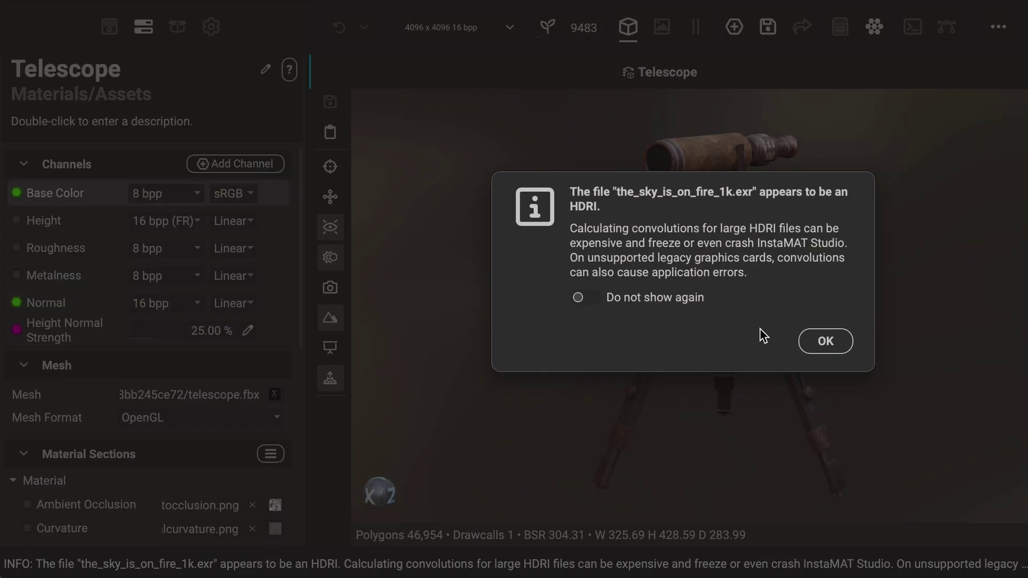
# Step: Accept the HDRI warning, rotate the environment lighting, and orbit to the telescope's front
pyautogui.click(825, 341)
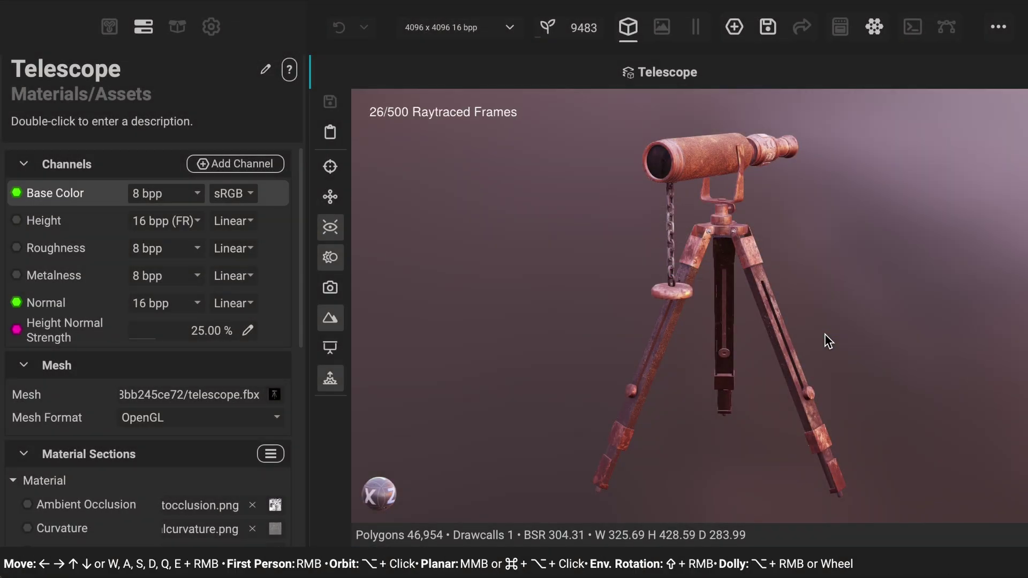
pyautogui.keyDown('shift'); pyautogui.moveTo(824, 334); pyautogui.dragTo(704, 338, button='right'); pyautogui.keyUp('shift')
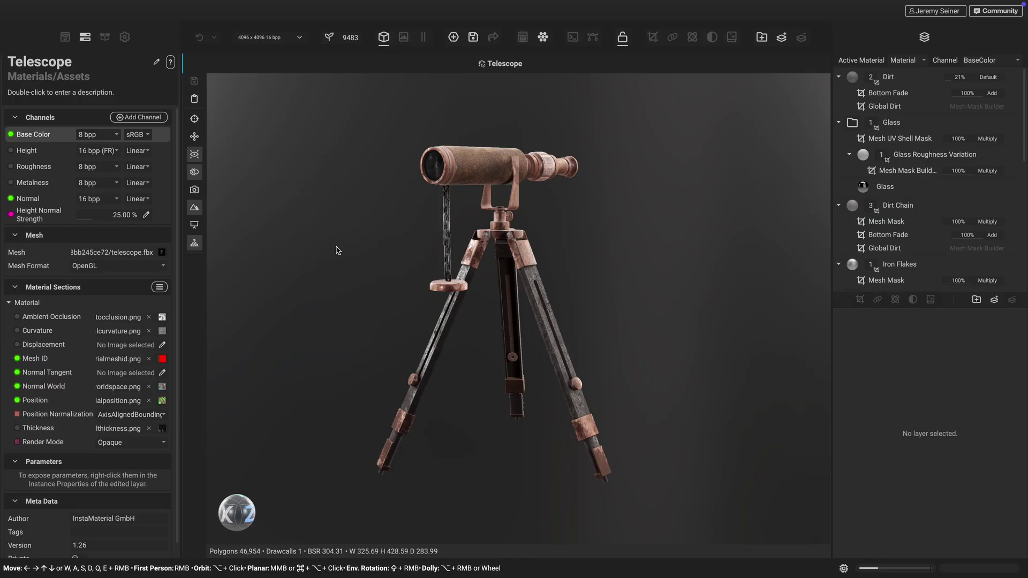
pyautogui.keyDown('shift'); pyautogui.moveTo(335, 248); pyautogui.dragTo(338, 279, button='right'); pyautogui.keyUp('shift')
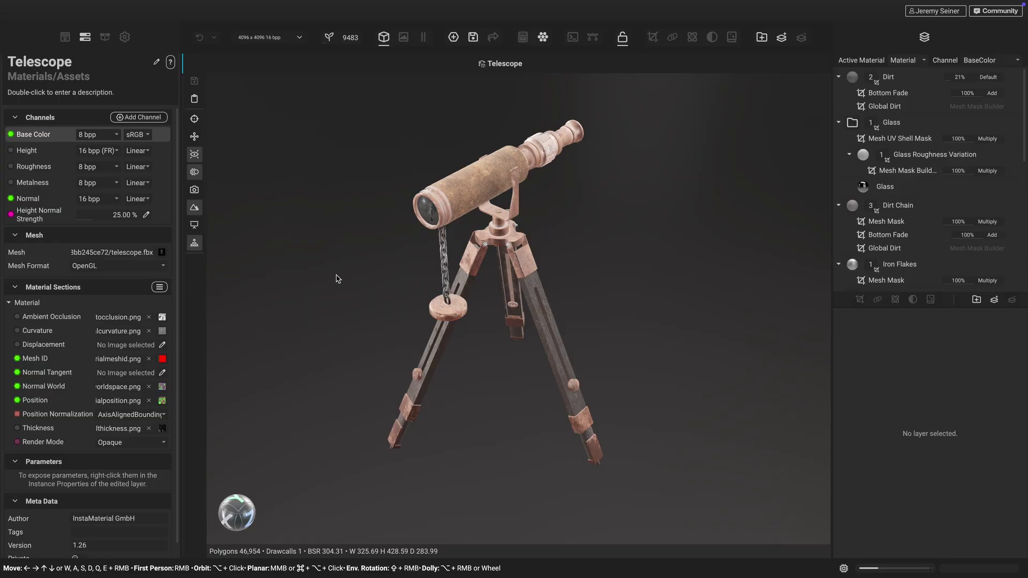
pyautogui.keyDown('alt'); pyautogui.moveTo(336, 278); pyautogui.dragTo(334, 246); pyautogui.keyUp('alt')
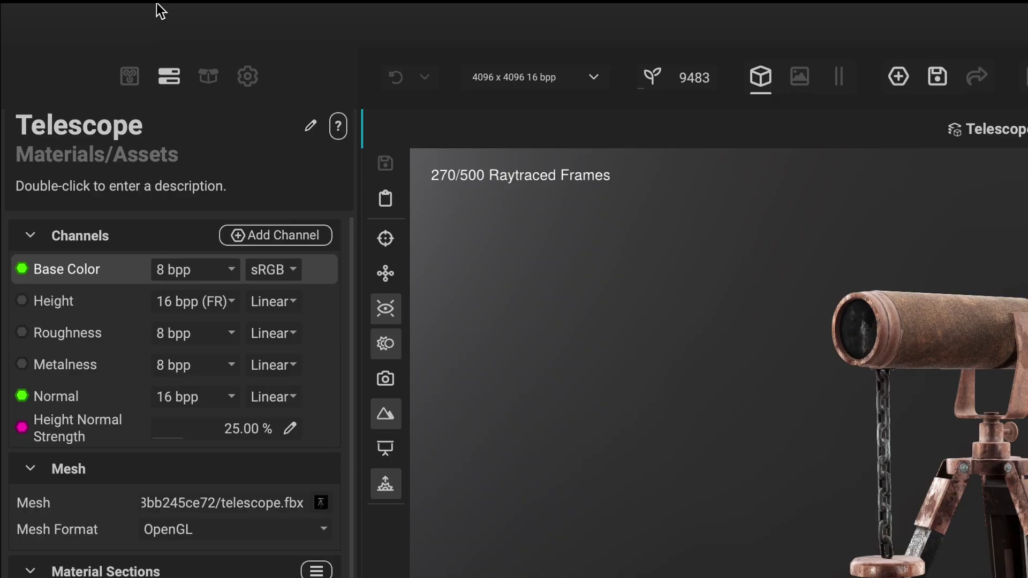
# Step: Lower the Viewport Post-Processing Effects Delay preference from 1000ms to 100ms
pyautogui.click(78, 6)
pyautogui.click(154, 87)
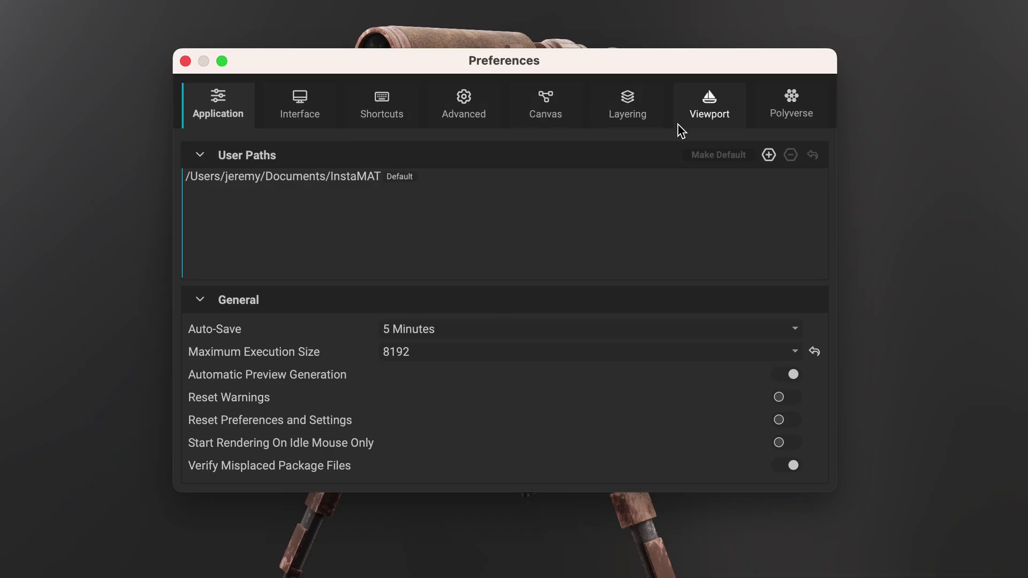
pyautogui.click(679, 126)
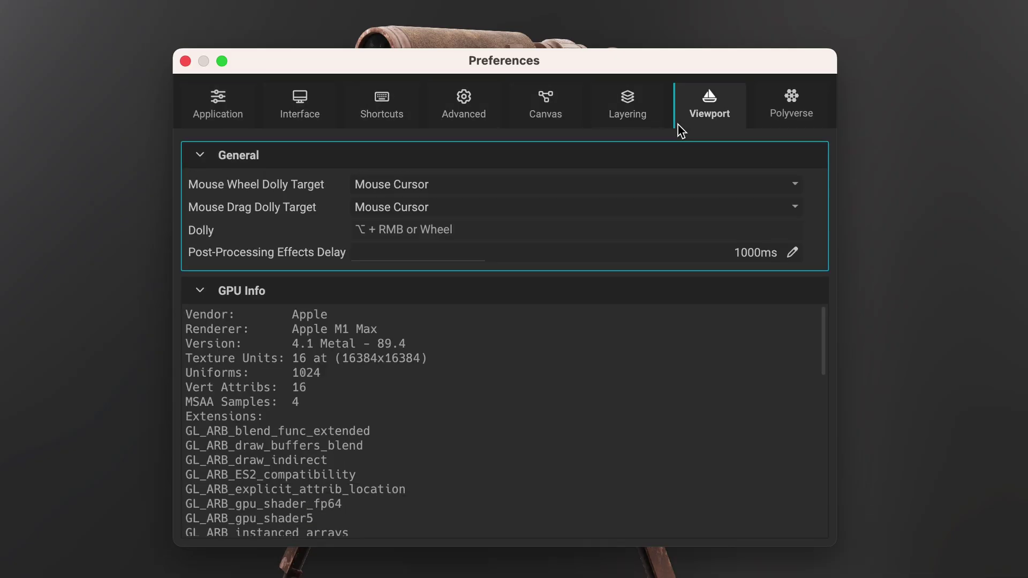
pyautogui.click(483, 261)
pyautogui.moveTo(484, 261); pyautogui.dragTo(343, 257)
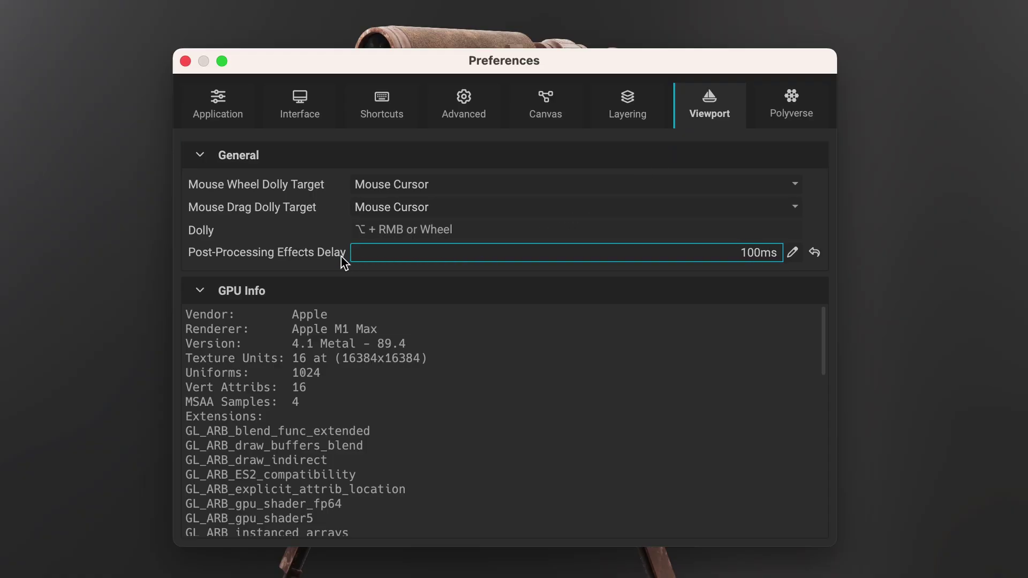
pyautogui.click(185, 61)
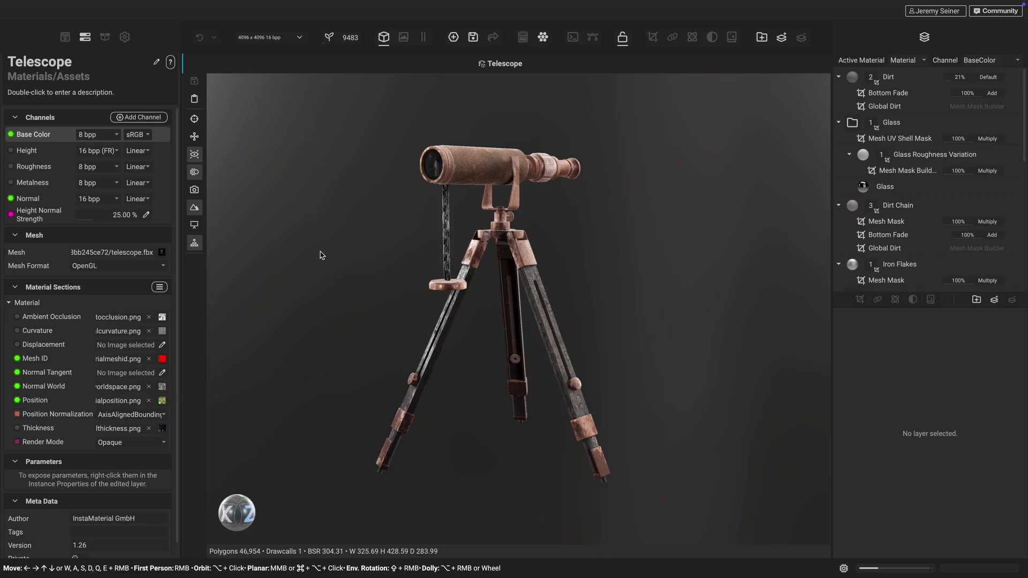
# Step: Set Camera Exposure to 0.70 and Emissive Intensity to 5.2 for the lava material
pyautogui.keyDown('alt'); pyautogui.moveTo(342, 256); pyautogui.dragTo(319, 283); pyautogui.keyUp('alt')
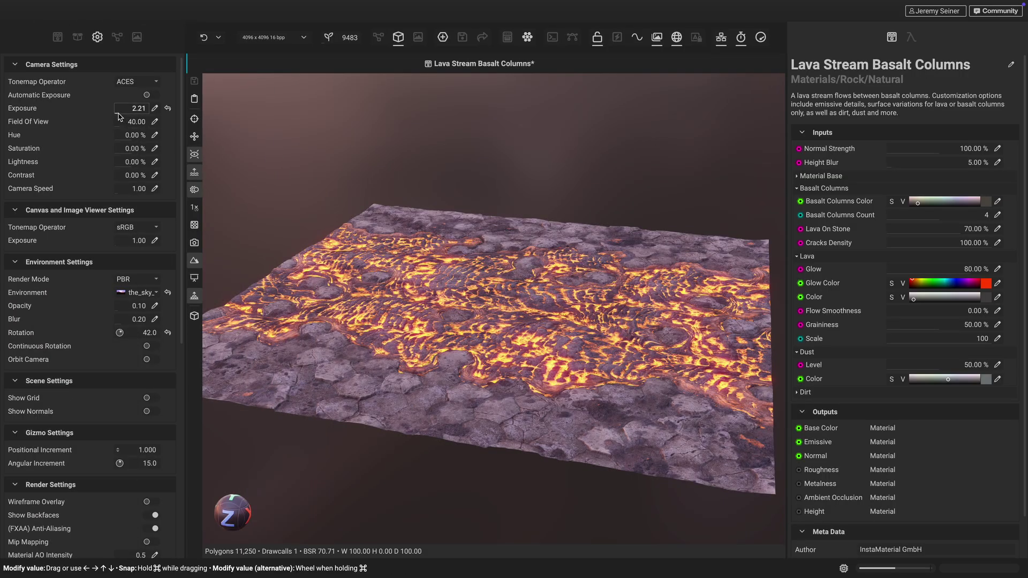
pyautogui.moveTo(118, 117); pyautogui.dragTo(115, 116)
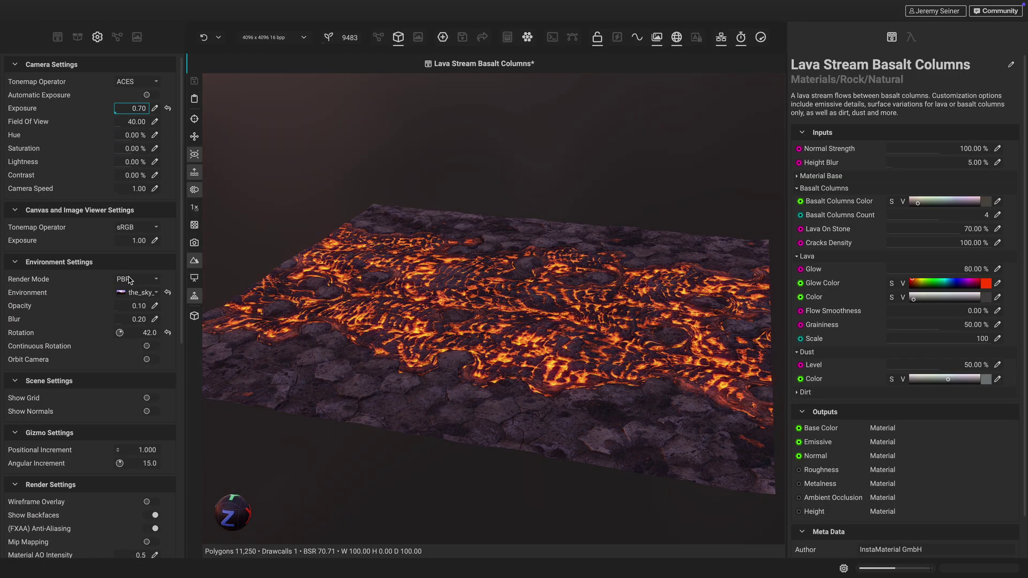
pyautogui.scroll(-4, 63, 461)
pyautogui.scroll(-3, 63, 461)
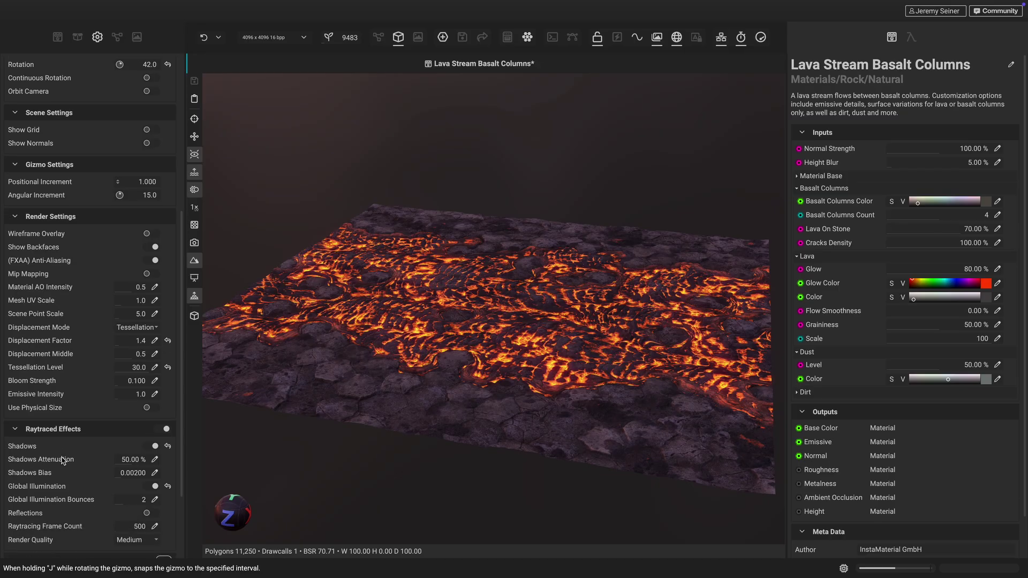
pyautogui.moveTo(132, 350); pyautogui.dragTo(122, 342)
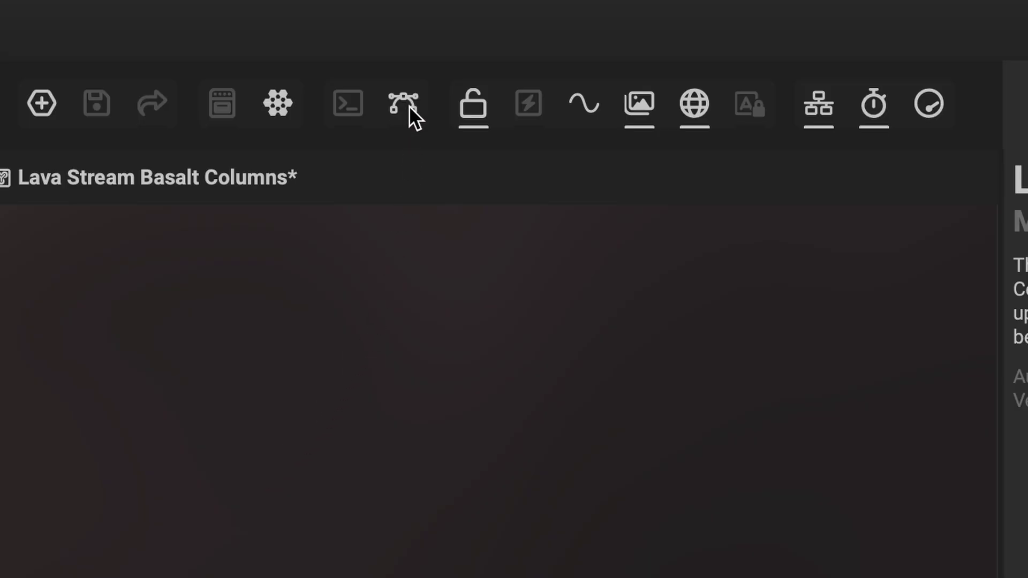
# Step: Keyframe LavaFlowSmoothness at 0% on frame 0 and 100% on frame 120
pyautogui.click(408, 106)
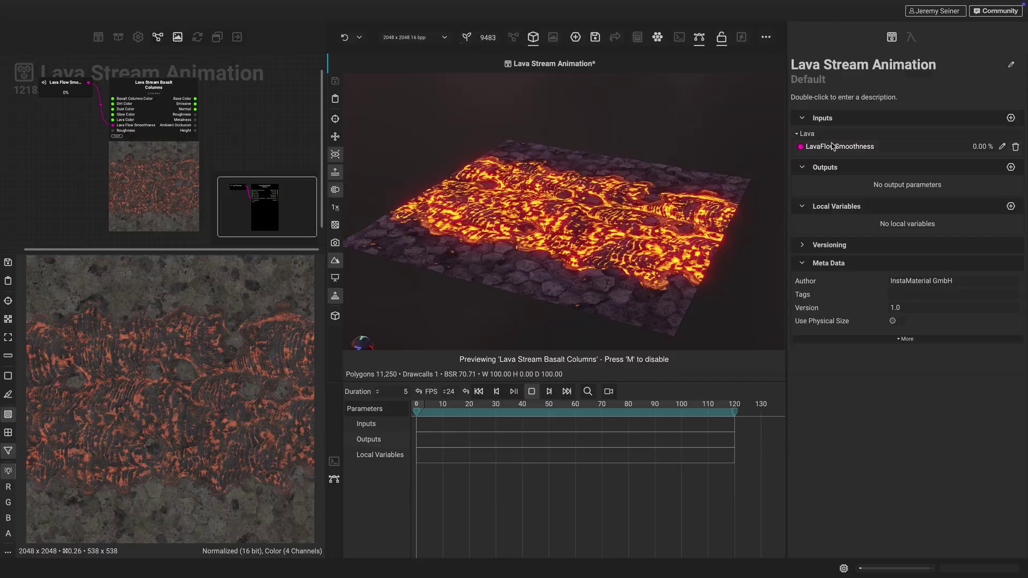
pyautogui.rightClick(831, 146)
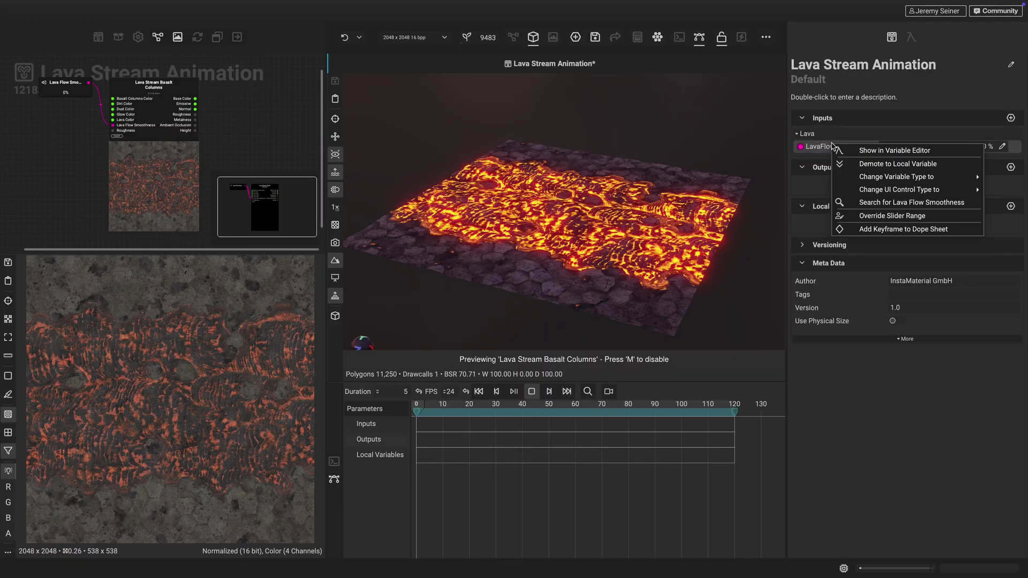
pyautogui.click(851, 231)
pyautogui.moveTo(420, 408); pyautogui.dragTo(734, 408)
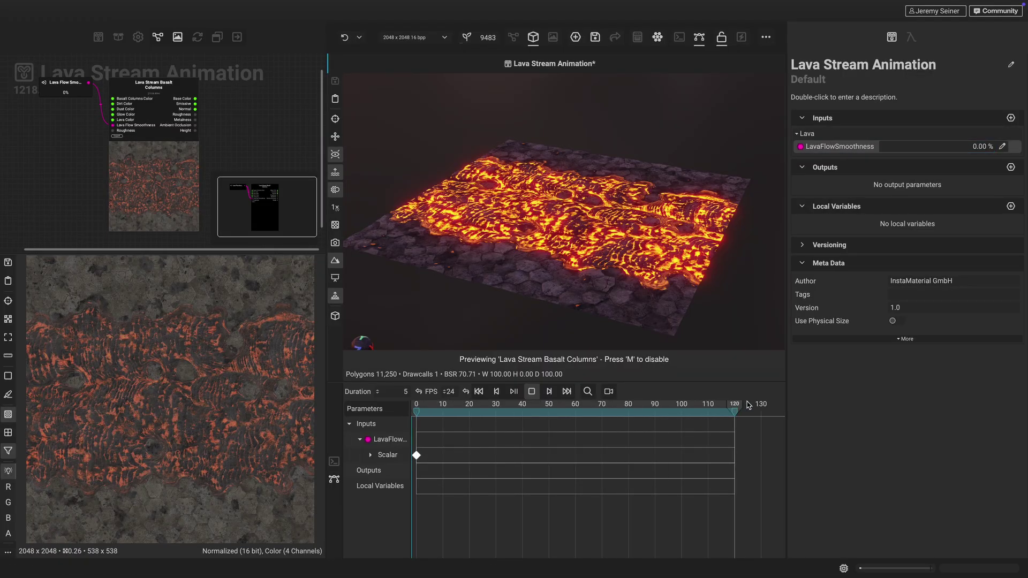
pyautogui.moveTo(883, 148); pyautogui.dragTo(996, 149)
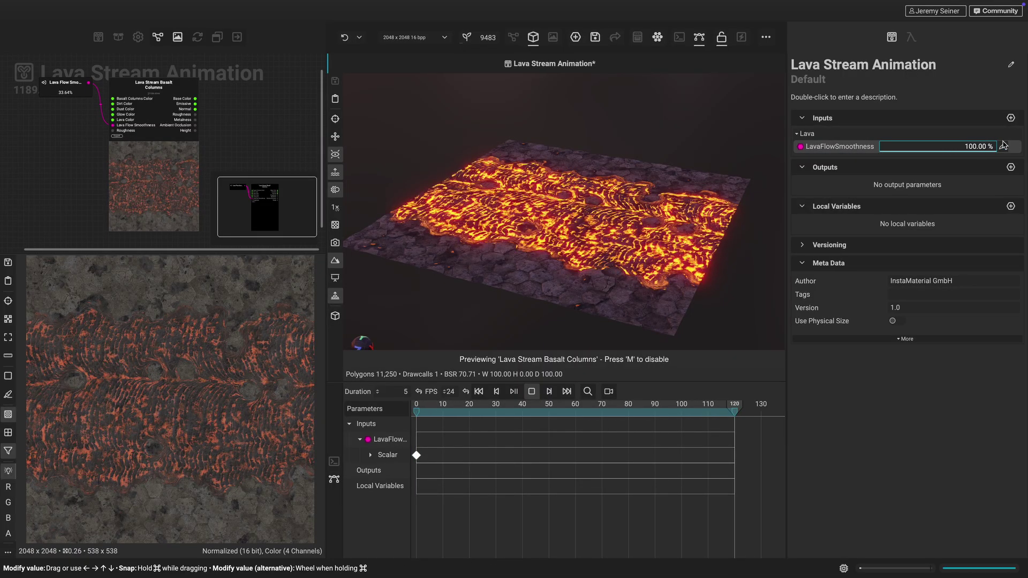
pyautogui.rightClick(865, 152)
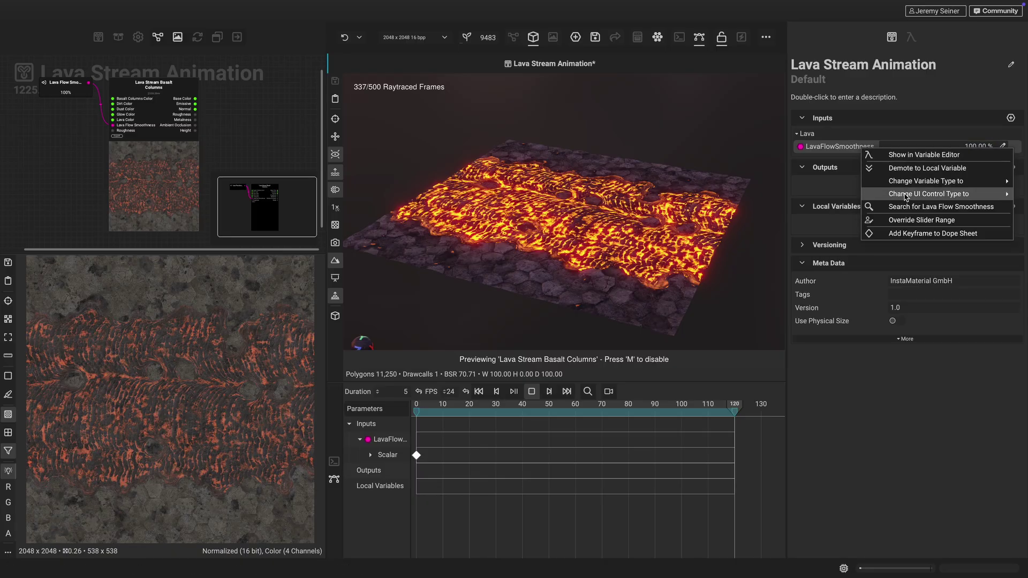
pyautogui.click(900, 233)
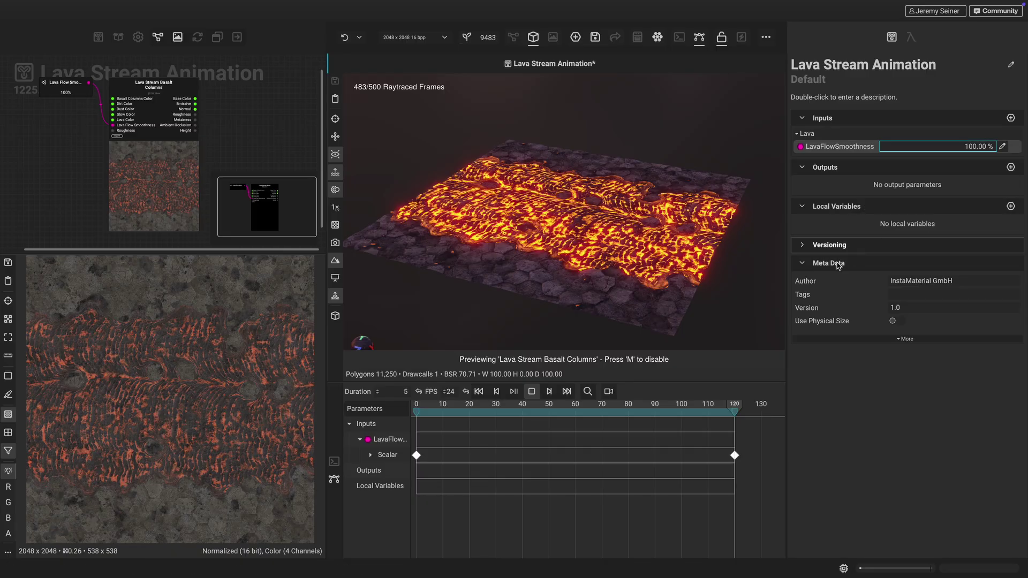
pyautogui.click(371, 456)
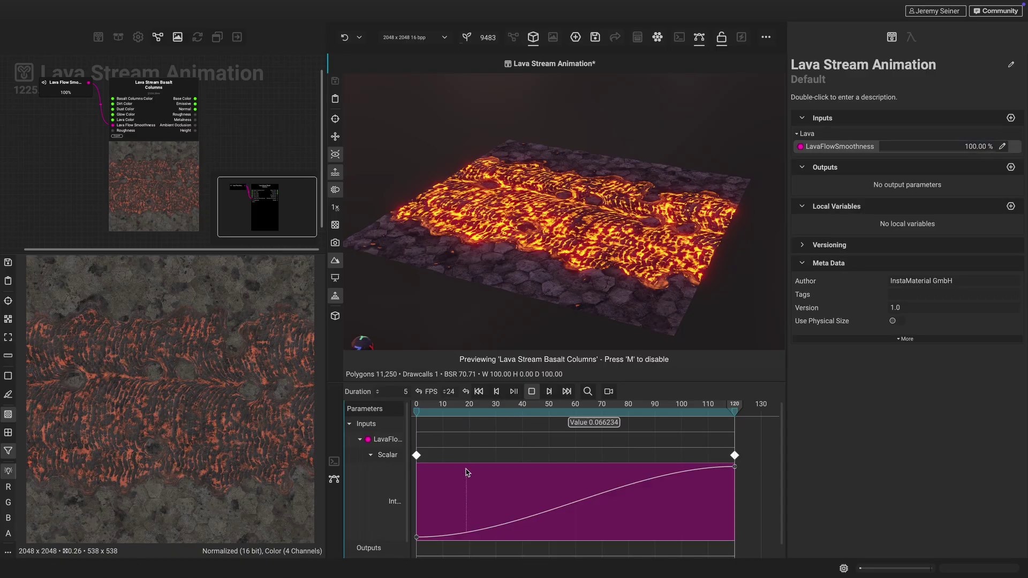
pyautogui.moveTo(417, 412); pyautogui.dragTo(575, 414)
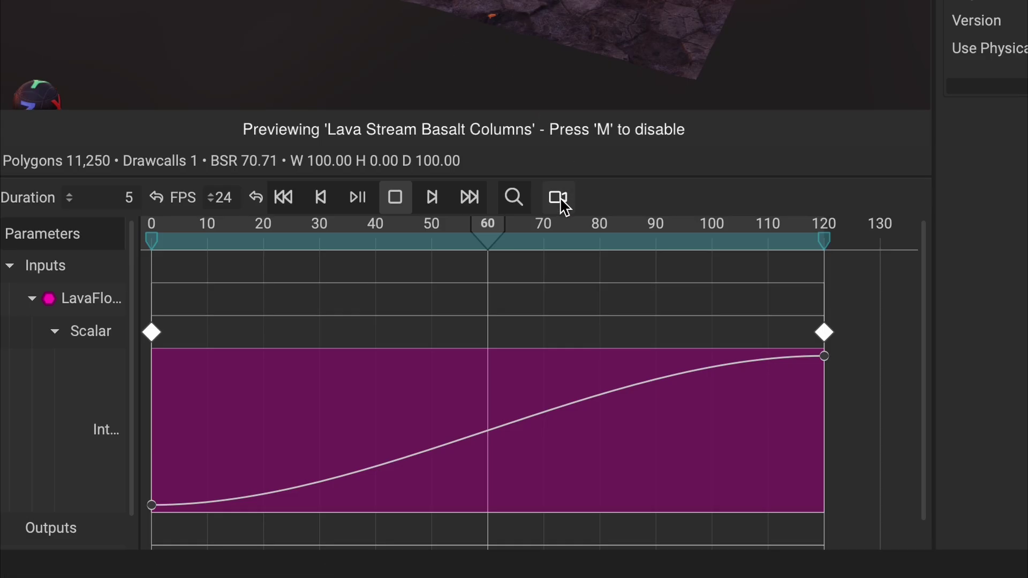
# Step: Enable Playback Capture with Image Viewer as the capture source
pyautogui.click(609, 392)
pyautogui.click(683, 258)
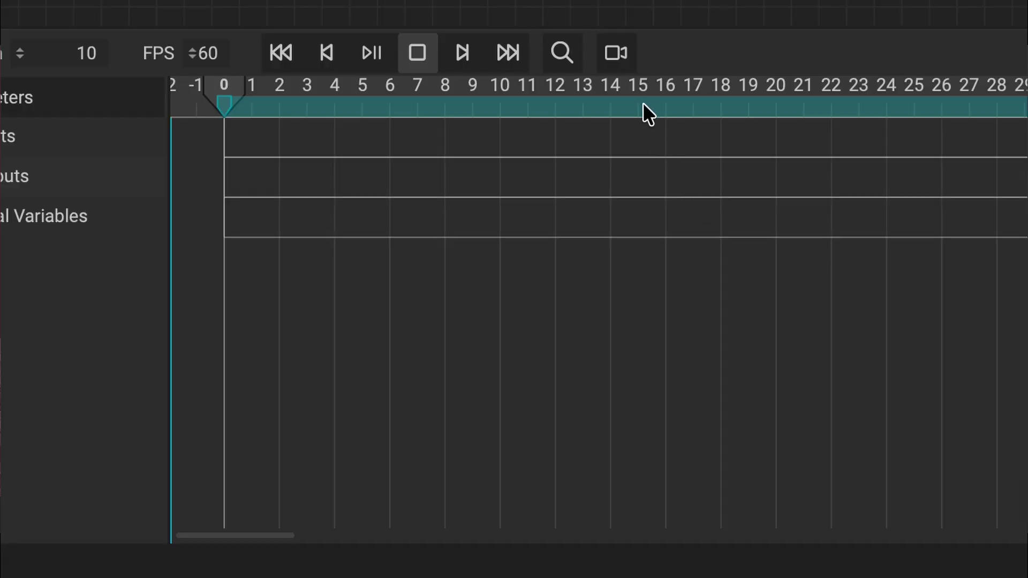
pyautogui.click(615, 54)
pyautogui.click(686, 195)
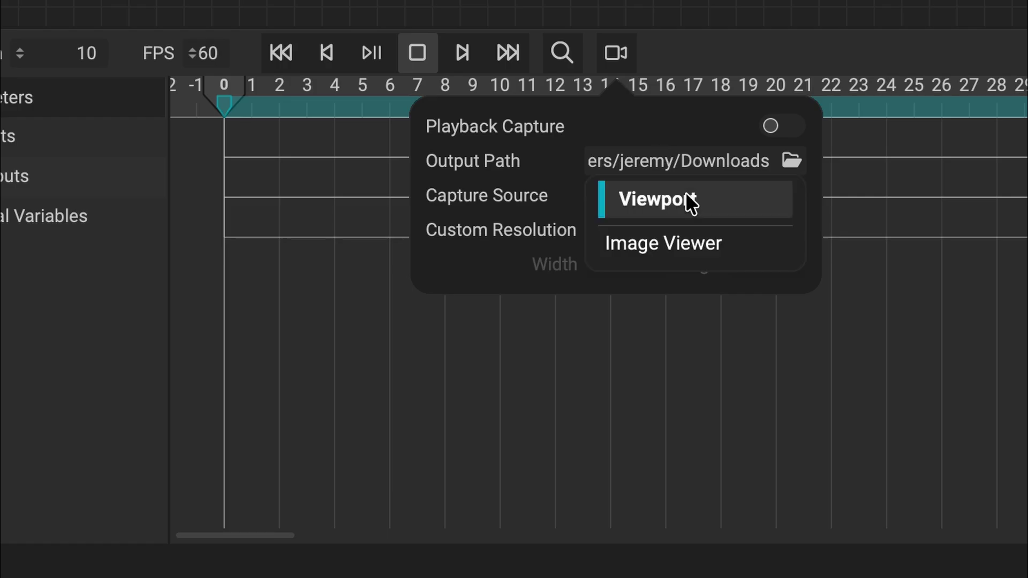
pyautogui.click(751, 247)
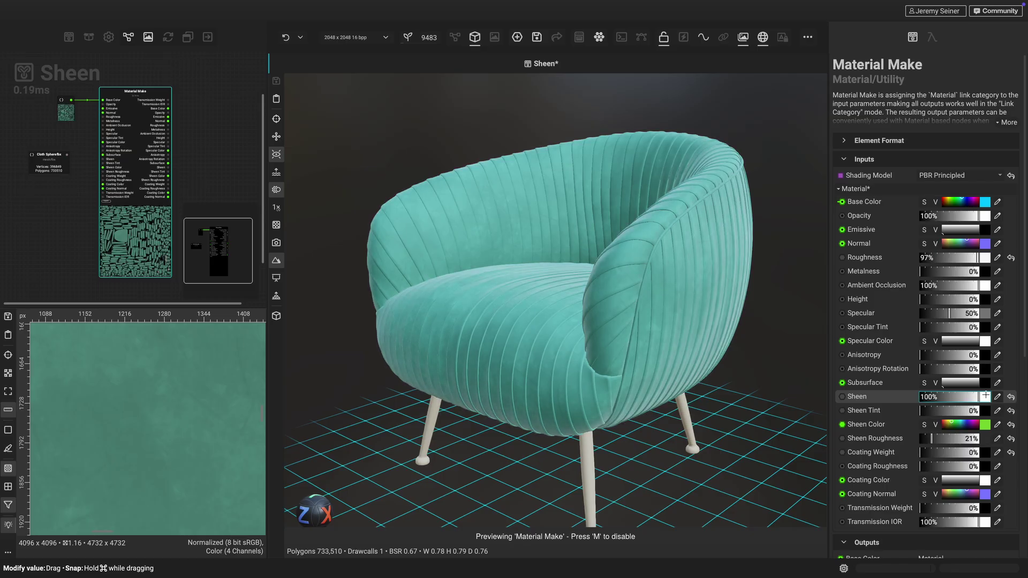
# Step: Raise the teal chair fabric's Sheen Tint, then fine-tune its Sheen Roughness and Sheen Tint
pyautogui.moveTo(939, 411); pyautogui.dragTo(931, 440)
pyautogui.moveTo(985, 411); pyautogui.dragTo(975, 413)
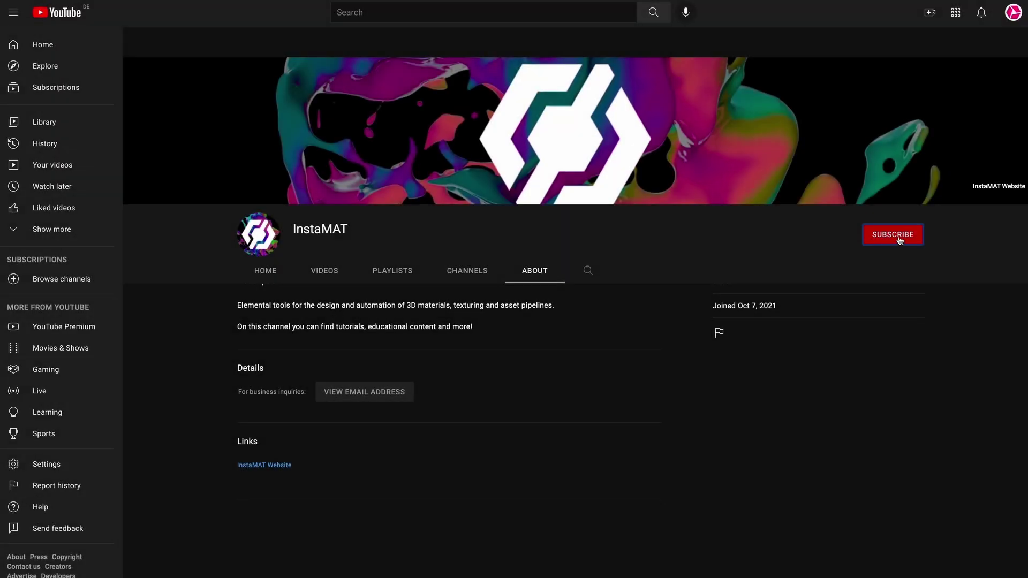
# Step: Subscribe to the InstaMAT YouTube channel and set the bell to All notifications
pyautogui.click(893, 235)
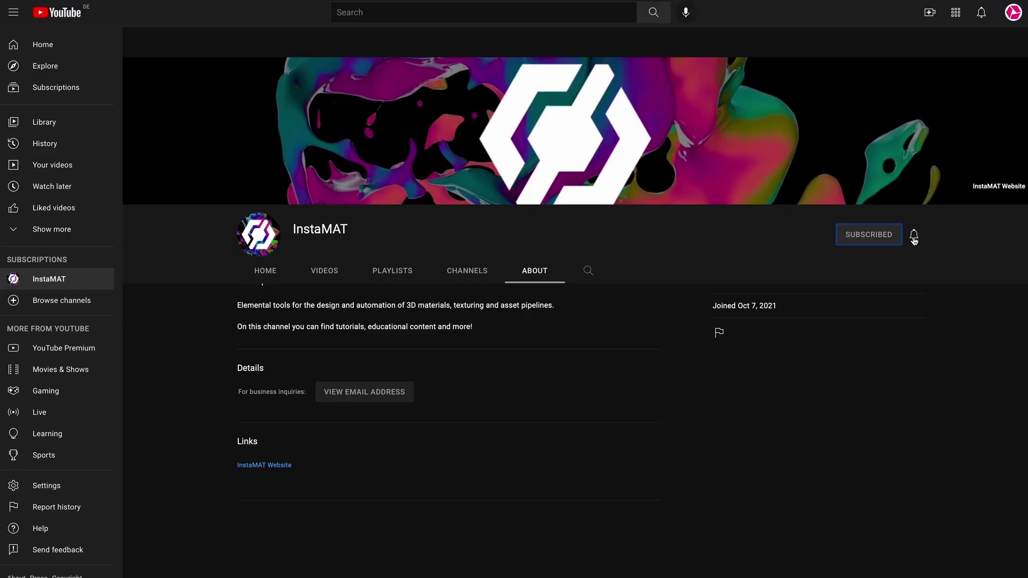
pyautogui.click(913, 235)
pyautogui.click(936, 258)
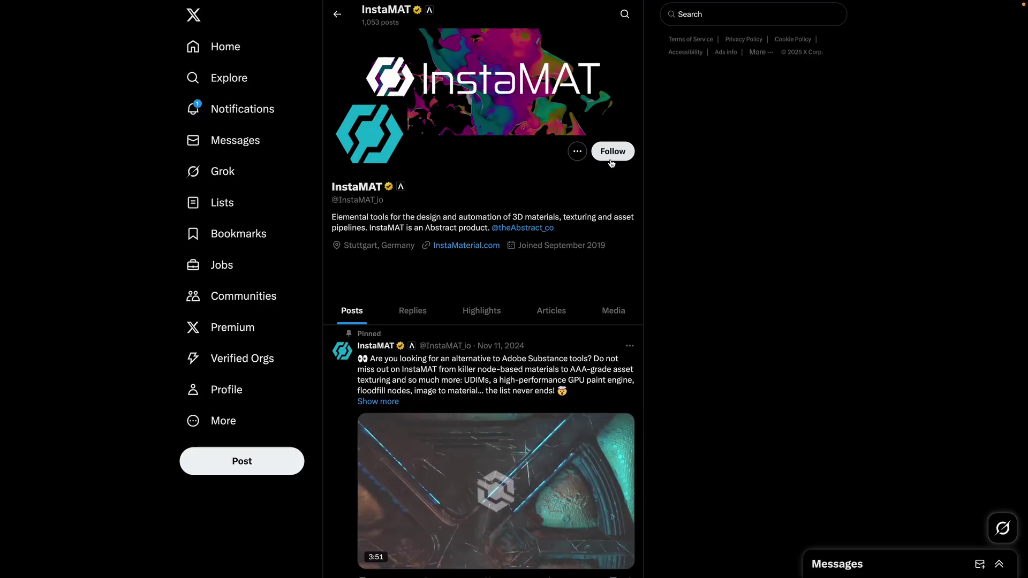
# Step: Follow InstaMAT on X, then scroll the Abstract Community forum to its category list
pyautogui.click(611, 154)
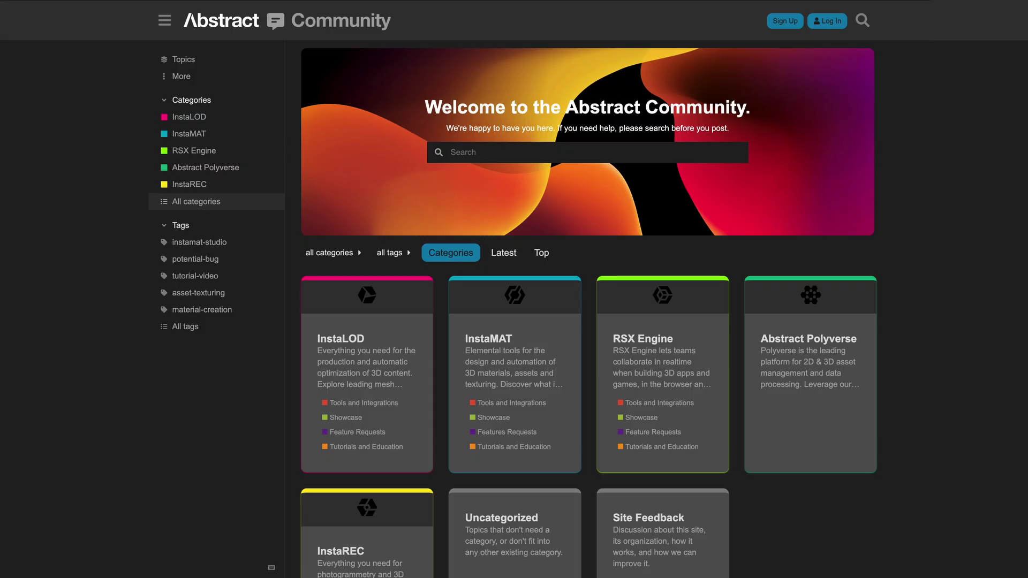
pyautogui.scroll(-2, 589, 308)
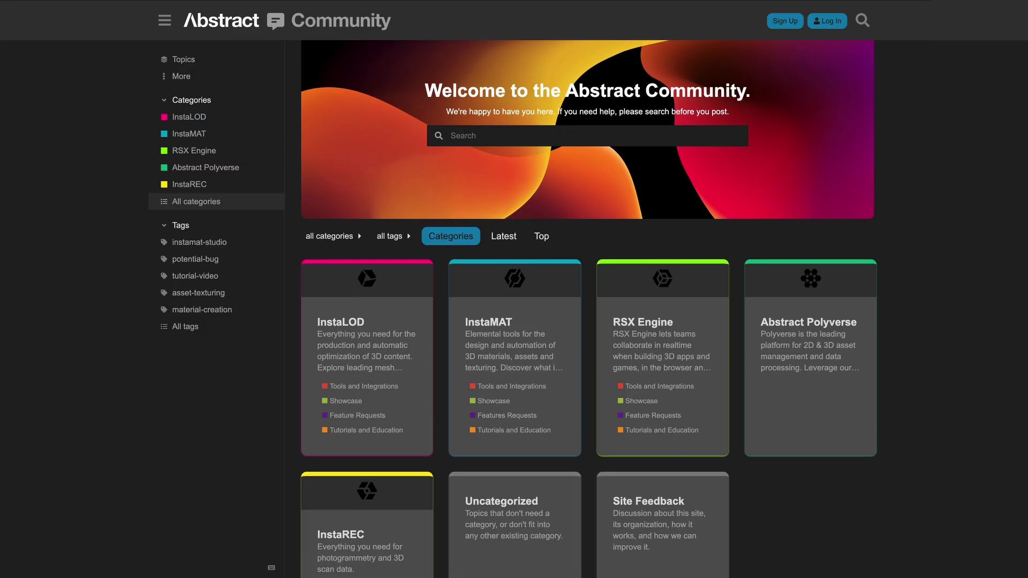
pyautogui.scroll(-1, 589, 308)
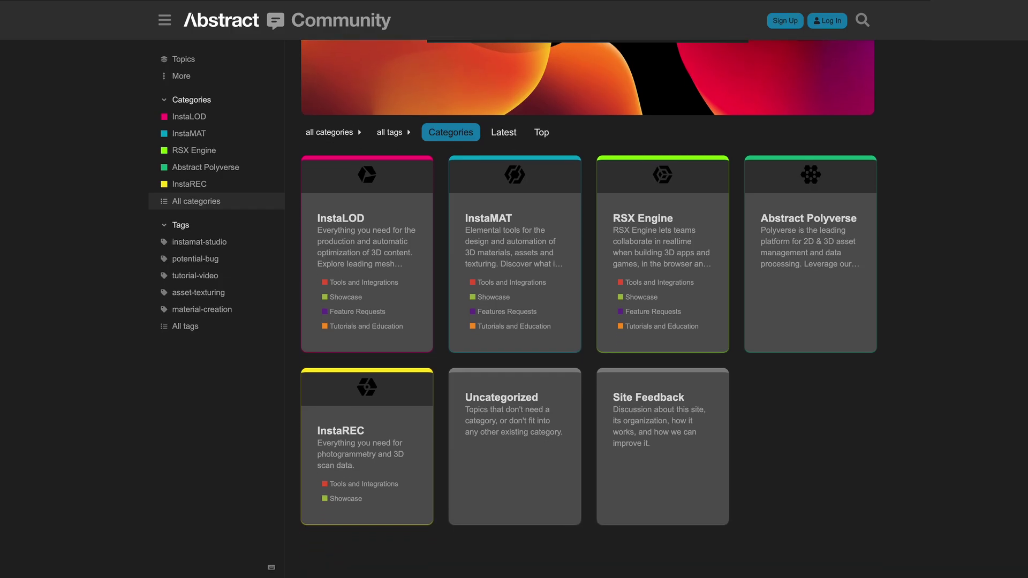